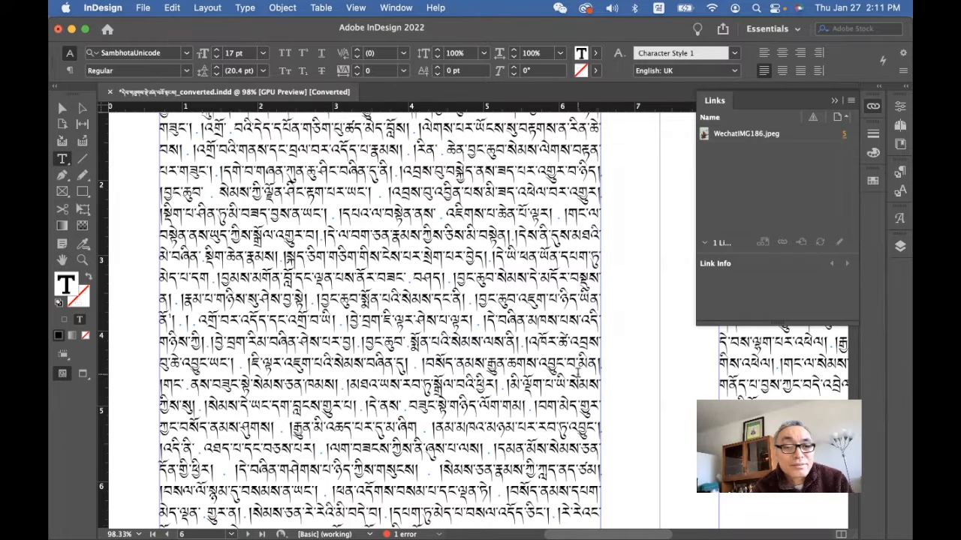
# Place the text cursor in the footnote at the foot of page 6 and show the character styles
pyautogui.scroll(-1, 379, 319)
pyautogui.scroll(-5, 395, 289)
pyautogui.scroll(2, 398, 343)
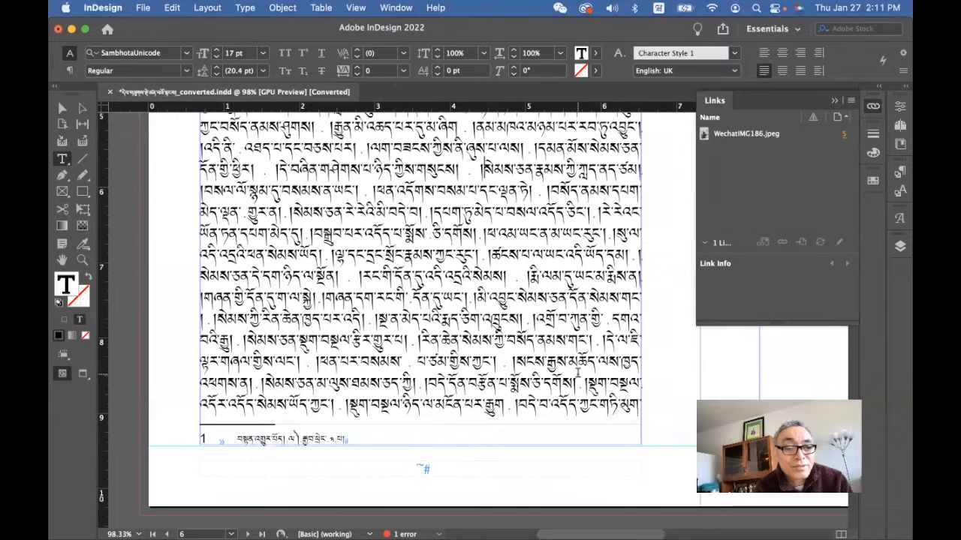
pyautogui.click(308, 439)
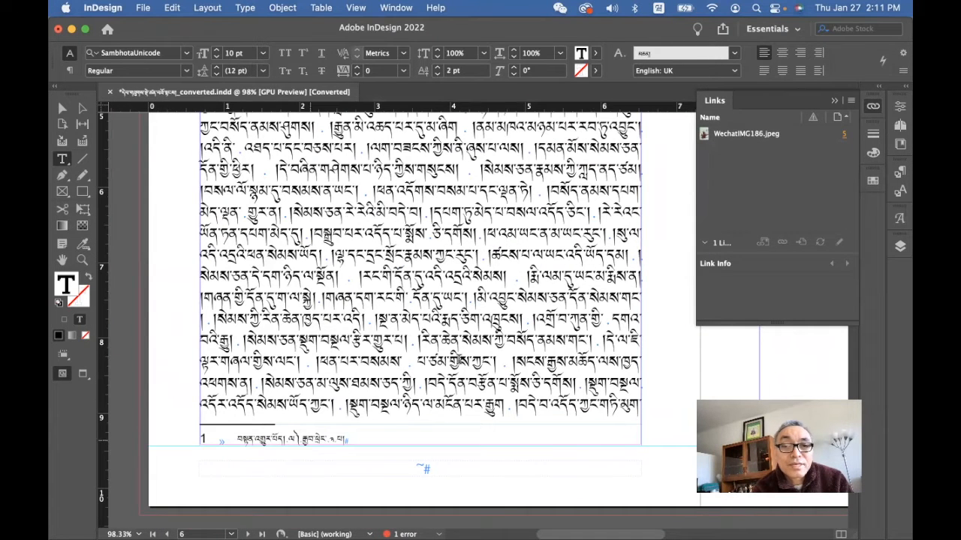
pyautogui.click(902, 193)
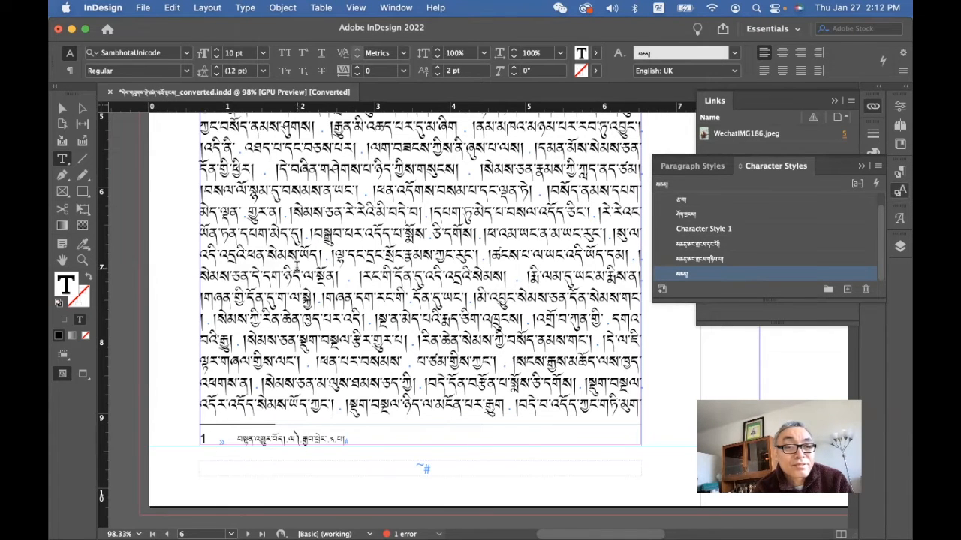
# Examine the first footnote's reference number in the body text and its entry at the foot of page 6 at high magnification
pyautogui.scroll(5, 448, 237)
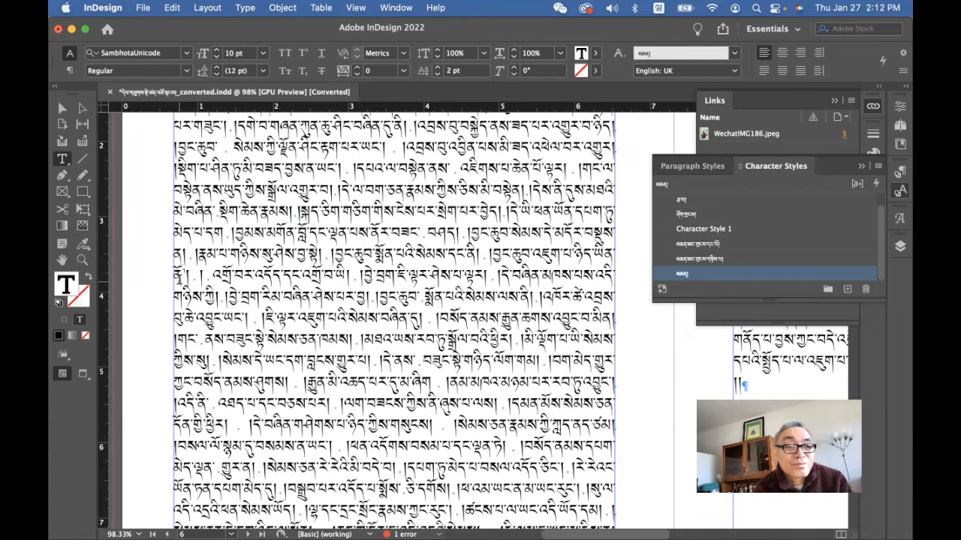
pyautogui.scroll(5, 184, 272)
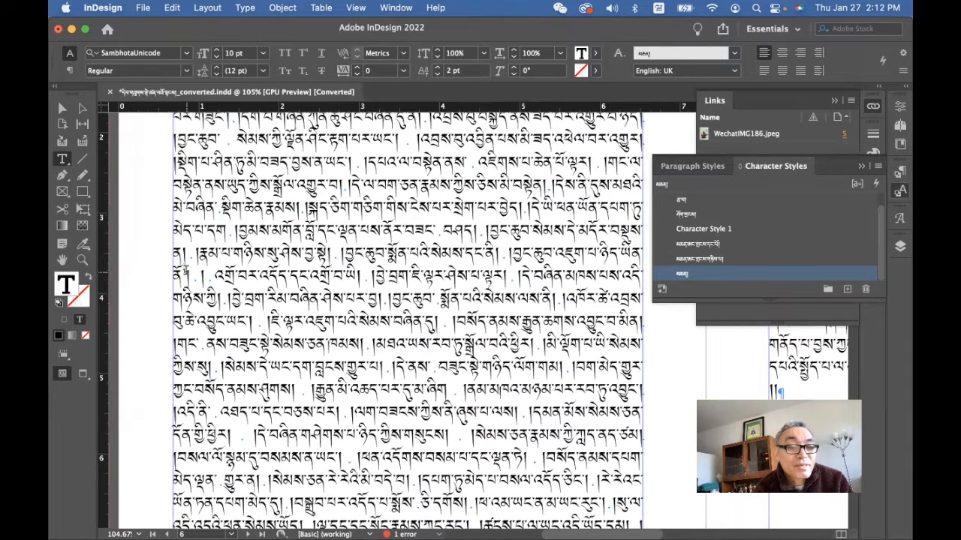
pyautogui.scroll(3, 184, 272)
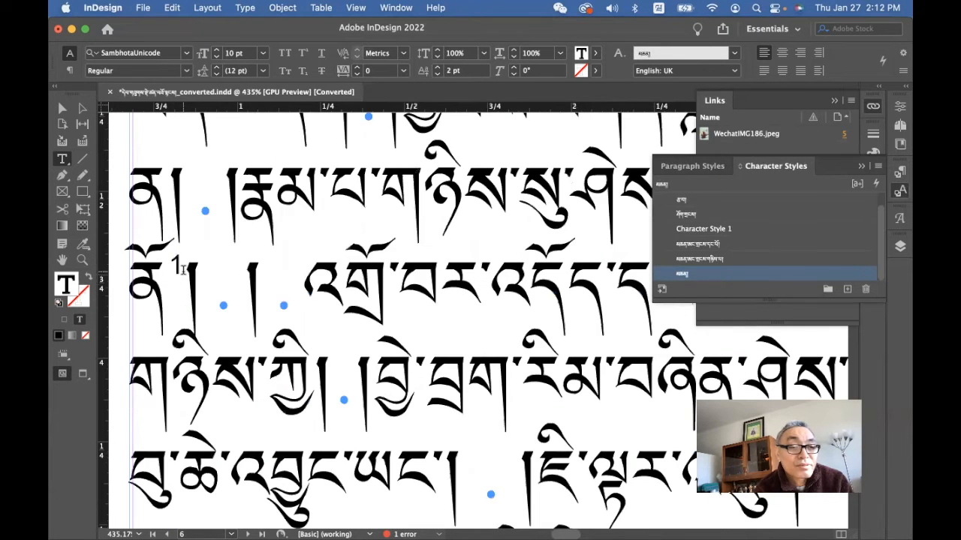
pyautogui.scroll(-10, 208, 300)
pyautogui.scroll(-10, 206, 300)
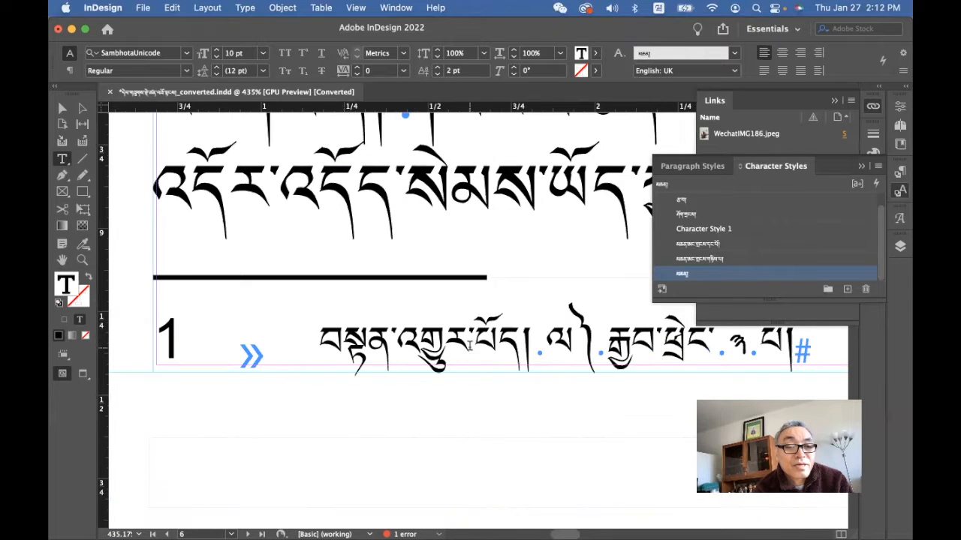
pyautogui.hscroll(3, 469, 344)
pyautogui.scroll(-2, 468, 344)
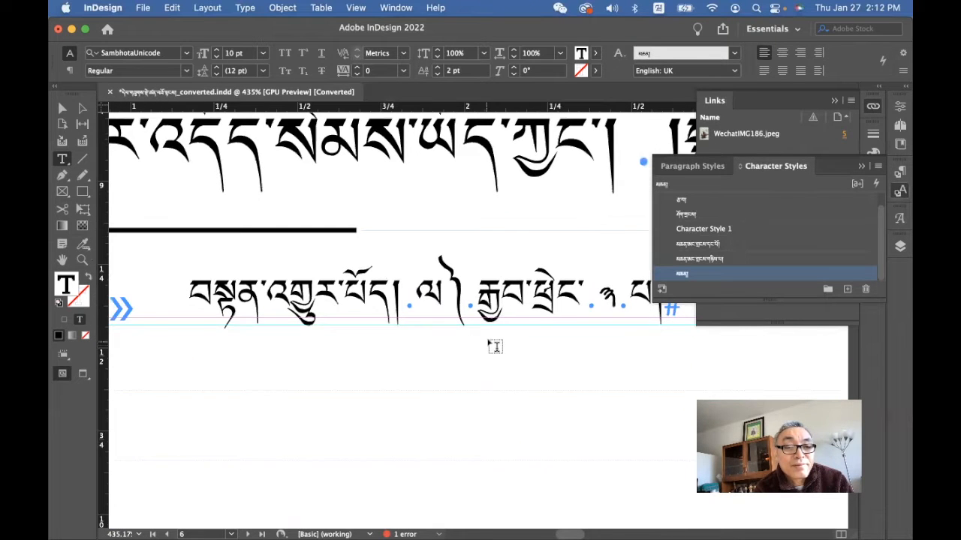
pyautogui.hscroll(5, 493, 345)
pyautogui.hscroll(-2, 493, 345)
pyautogui.scroll(-4, 493, 346)
pyautogui.scroll(-4, 493, 345)
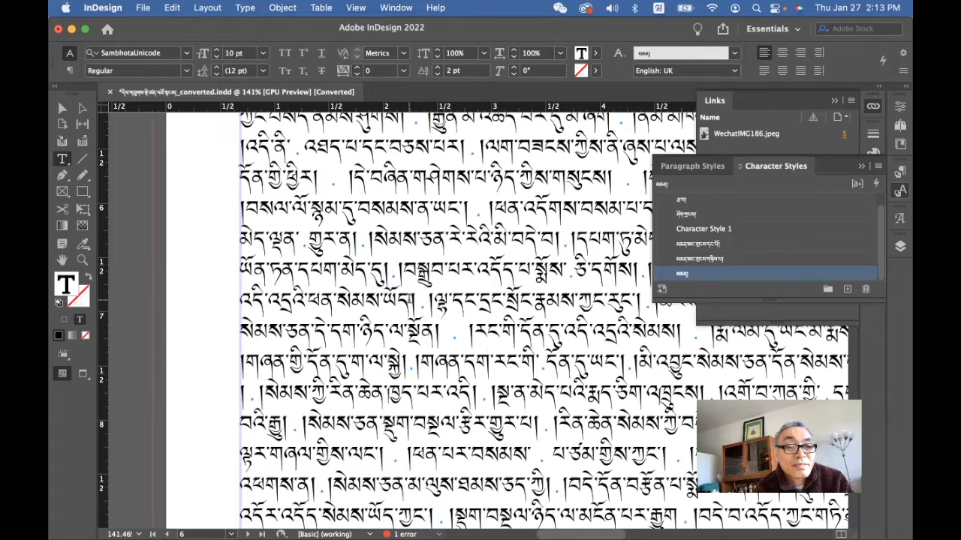
# Insert a footnote before the shad ending the phrase འདི་འདྲའི་ཕན་སེམས་ཡོད། on page 6
pyautogui.click(415, 295)
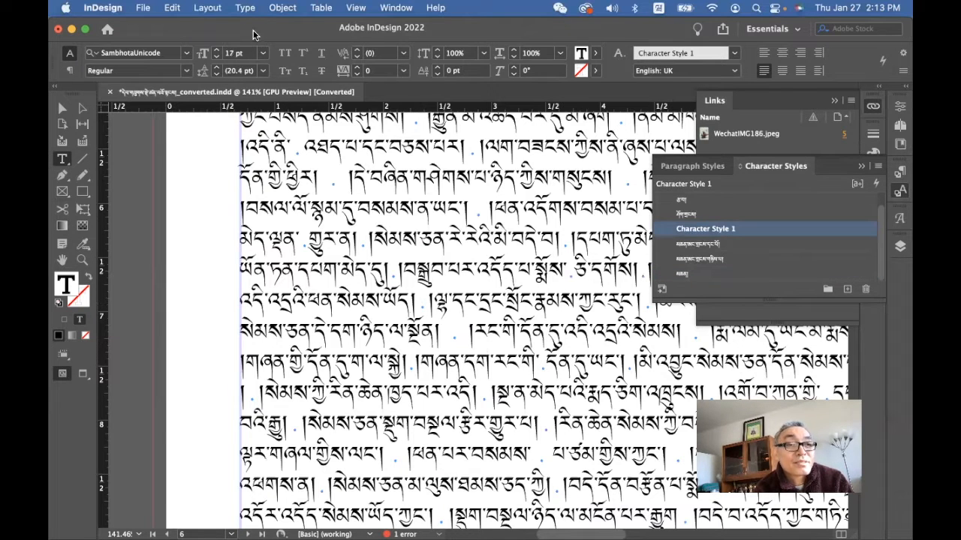
pyautogui.click(243, 9)
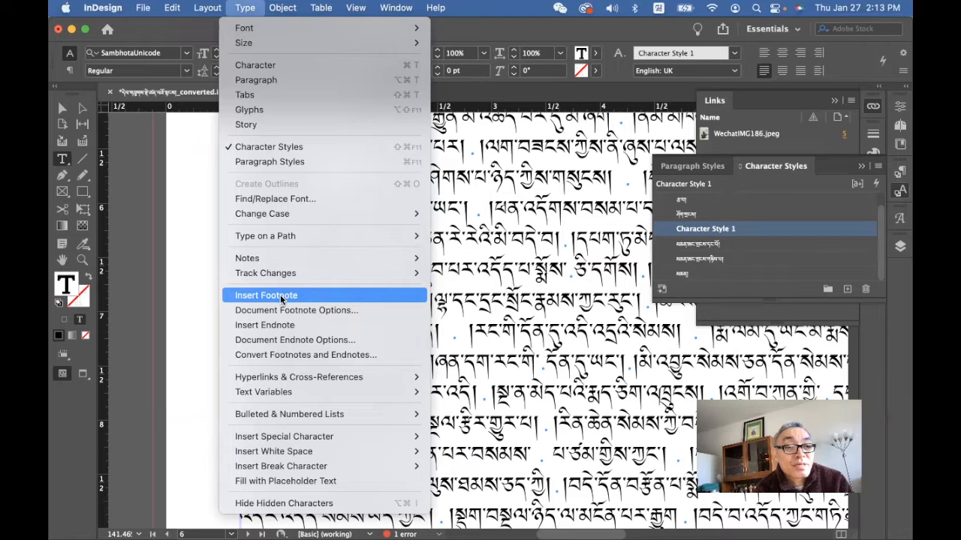
pyautogui.click(281, 298)
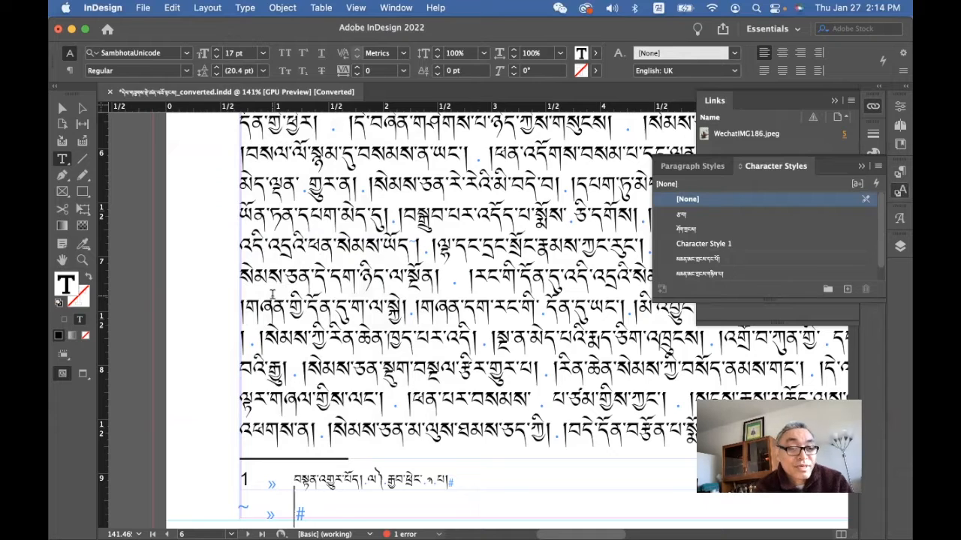
# Copy the first footnote's text into the new footnote and change the copy's page numeral to ༦
pyautogui.moveTo(294, 479); pyautogui.dragTo(453, 477)
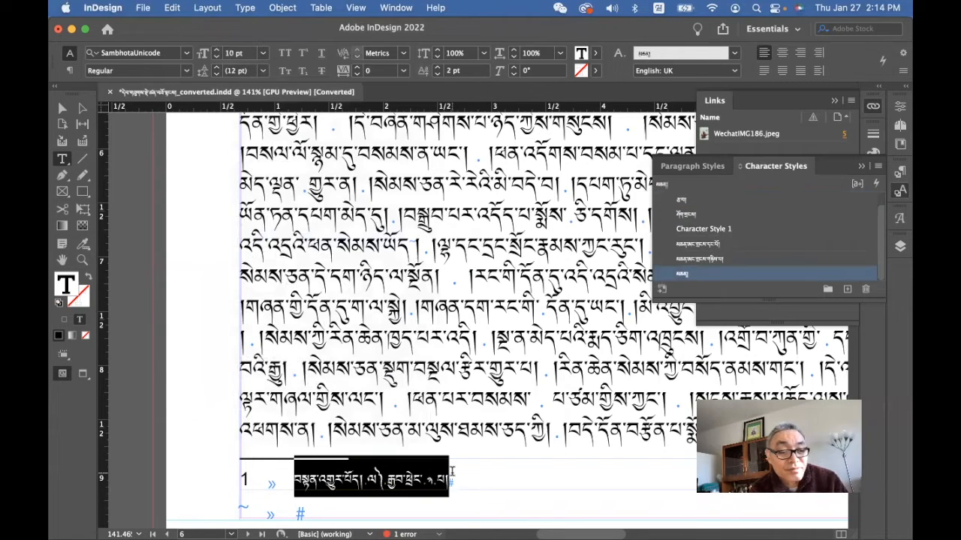
pyautogui.click(307, 515)
pyautogui.write('བསྟན་འགྱུར་པོད། ལ༽ རྒྱབ་ཕྲེང་ ༡ པ།')
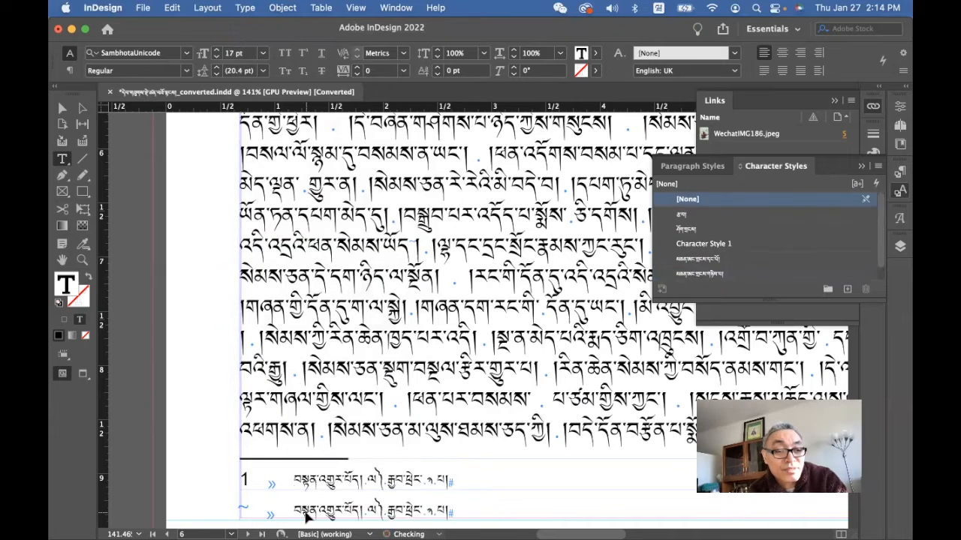
pyautogui.scroll(-8, 422, 452)
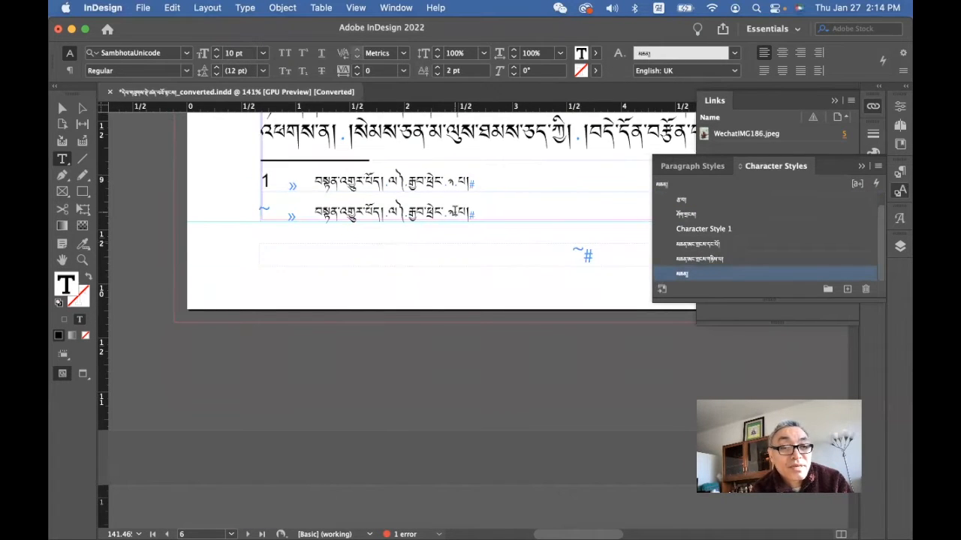
pyautogui.moveTo(455, 212); pyautogui.dragTo(449, 212)
pyautogui.write('༦')
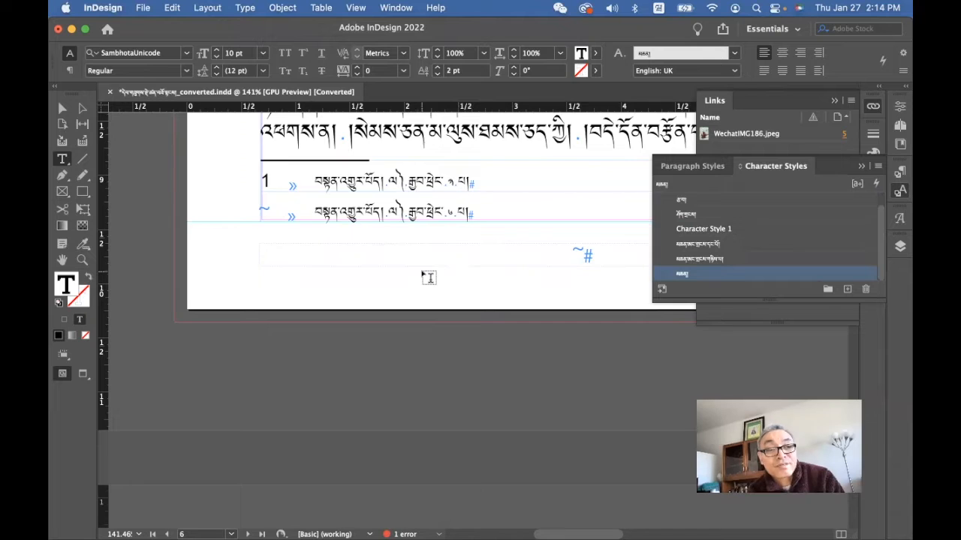
# Apply the second footnote-number character style (Arial, 12 pt) to the new footnote's number at the foot of the page
pyautogui.scroll(3, 427, 277)
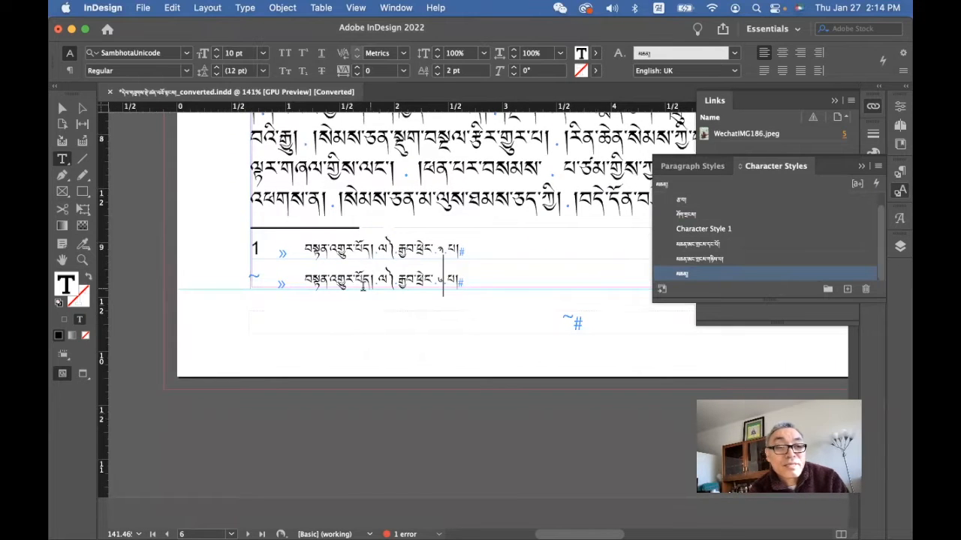
pyautogui.moveTo(304, 280); pyautogui.dragTo(460, 279)
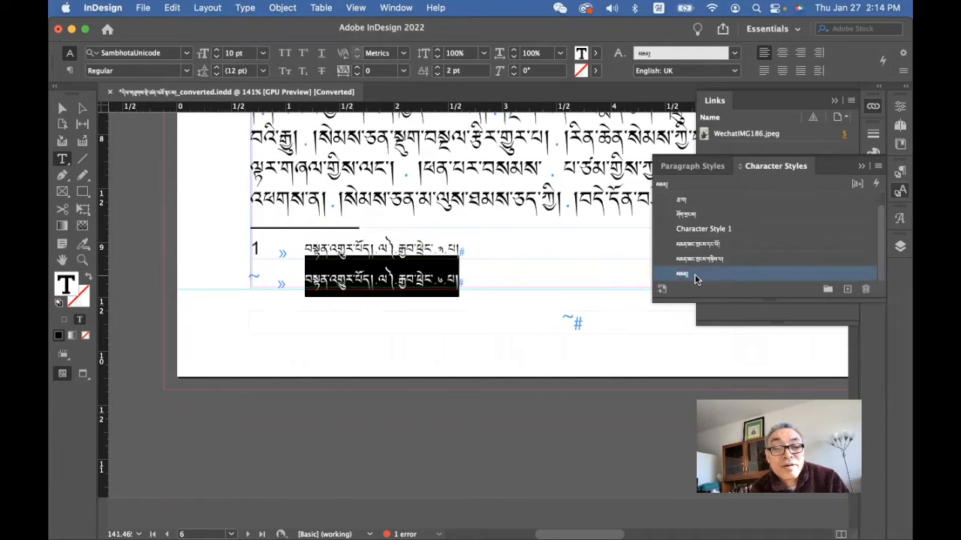
pyautogui.moveTo(263, 279); pyautogui.dragTo(239, 278)
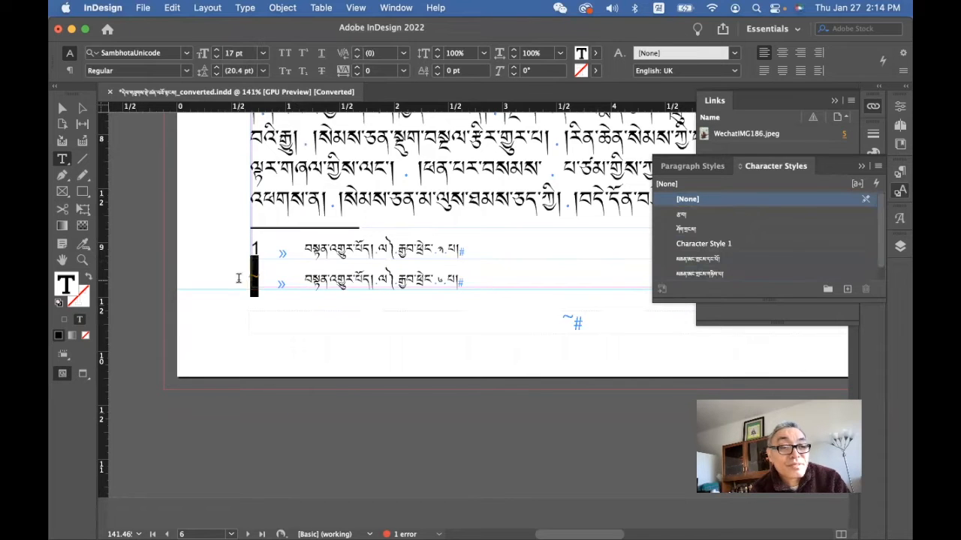
pyautogui.click(719, 273)
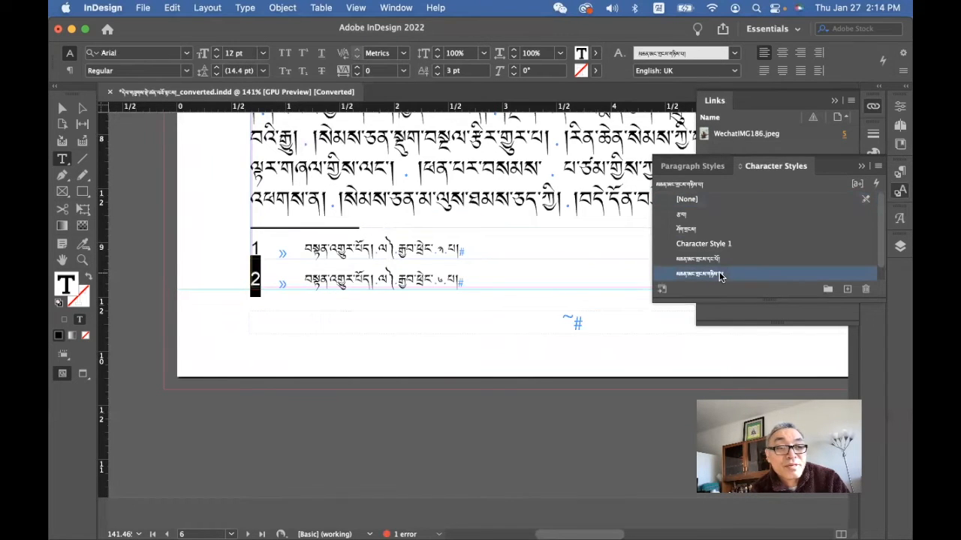
pyautogui.click(255, 247)
pyautogui.doubleClick(255, 249)
# Apply the first footnote-number character style (Arial, 10 pt, 7 pt baseline shift) to the new footnote's reference in the body text
pyautogui.scroll(8, 337, 194)
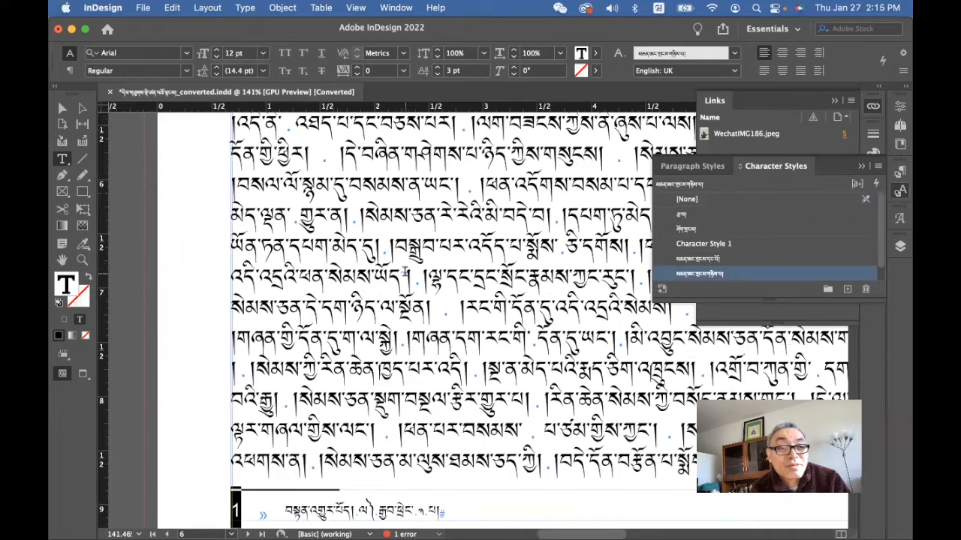
pyautogui.click(405, 275)
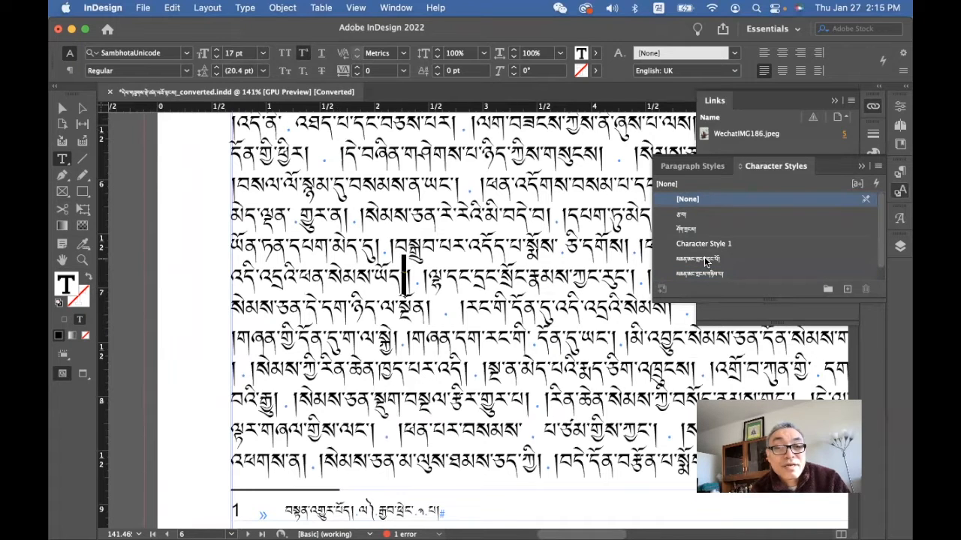
pyautogui.click(704, 256)
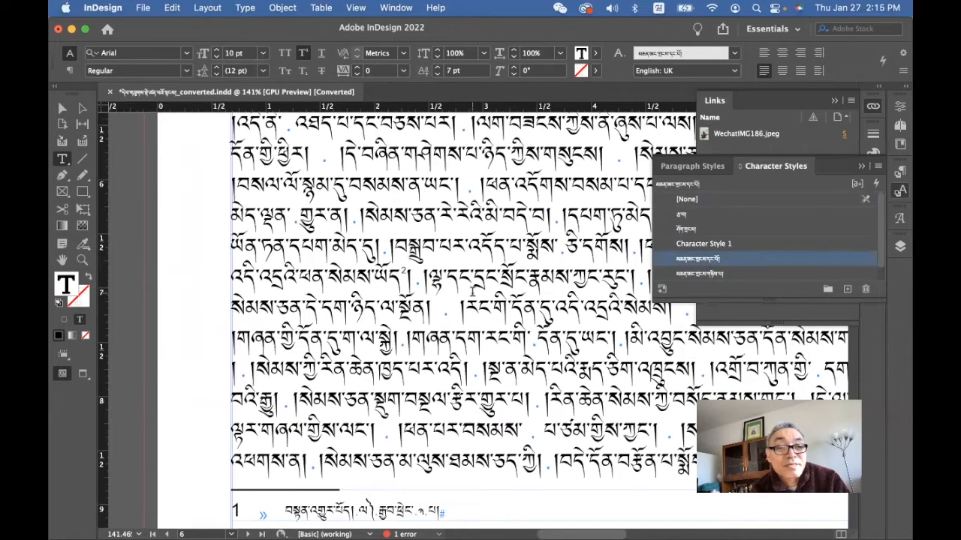
pyautogui.click(472, 292)
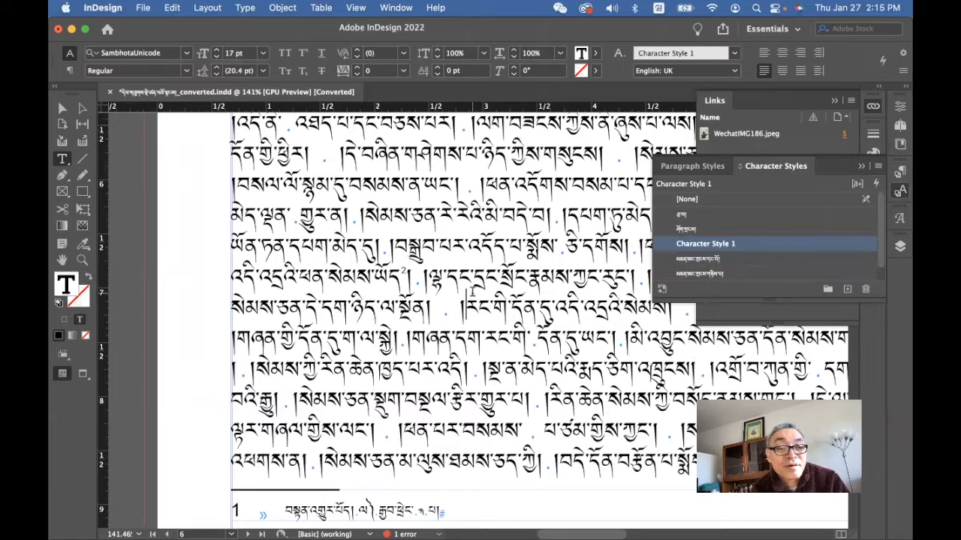
pyautogui.scroll(-2, 405, 342)
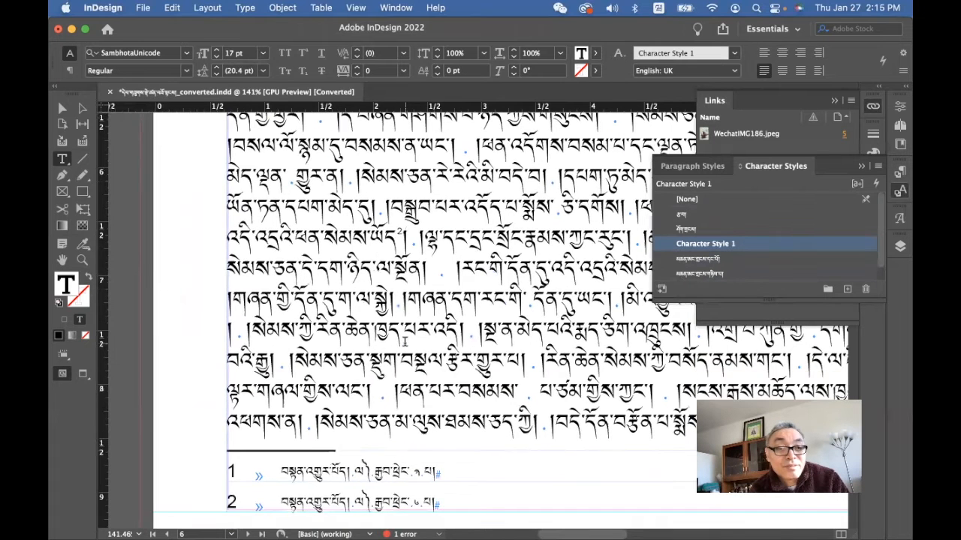
pyautogui.scroll(-5, 405, 342)
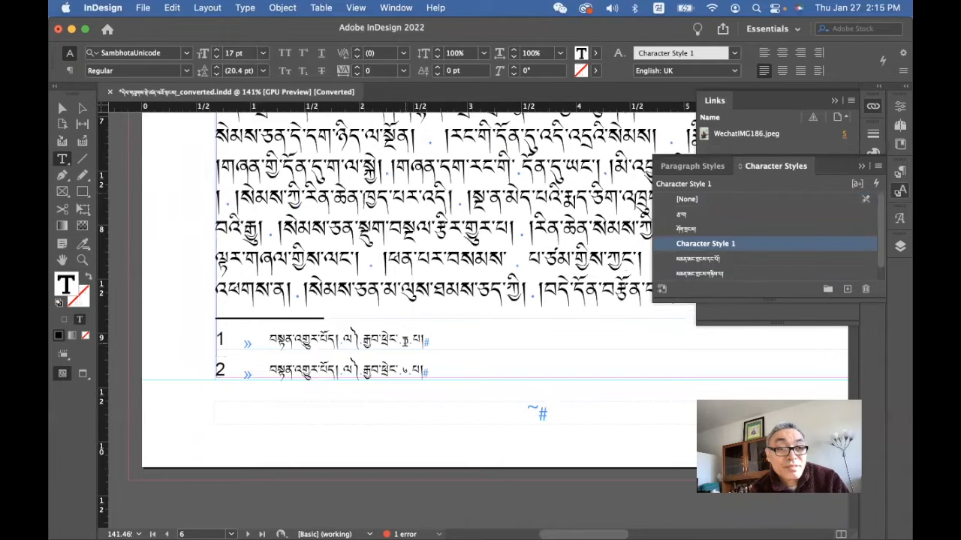
pyautogui.scroll(3, 403, 340)
pyautogui.scroll(-4, 404, 340)
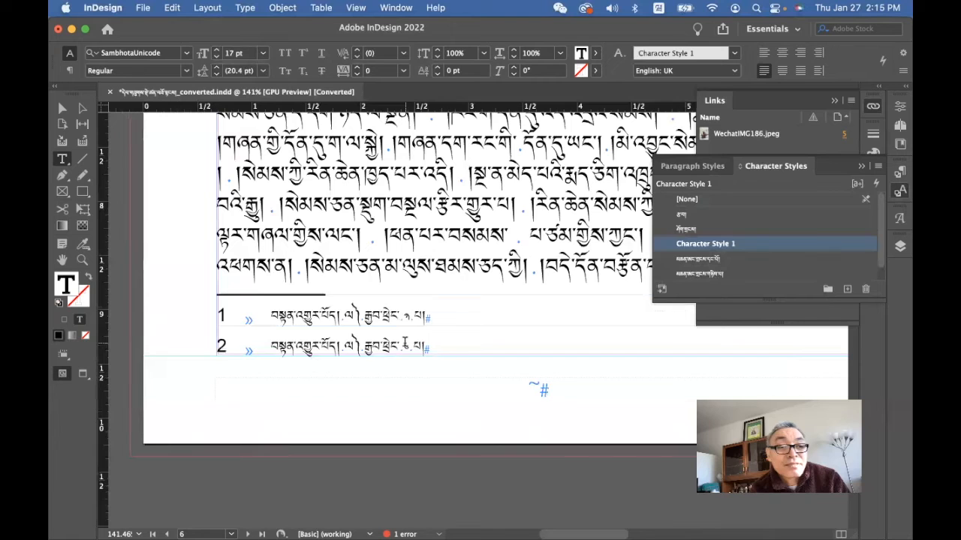
# Set the numbering style in the document footnote options to *,**,***... with the preview turned on
pyautogui.click(272, 316)
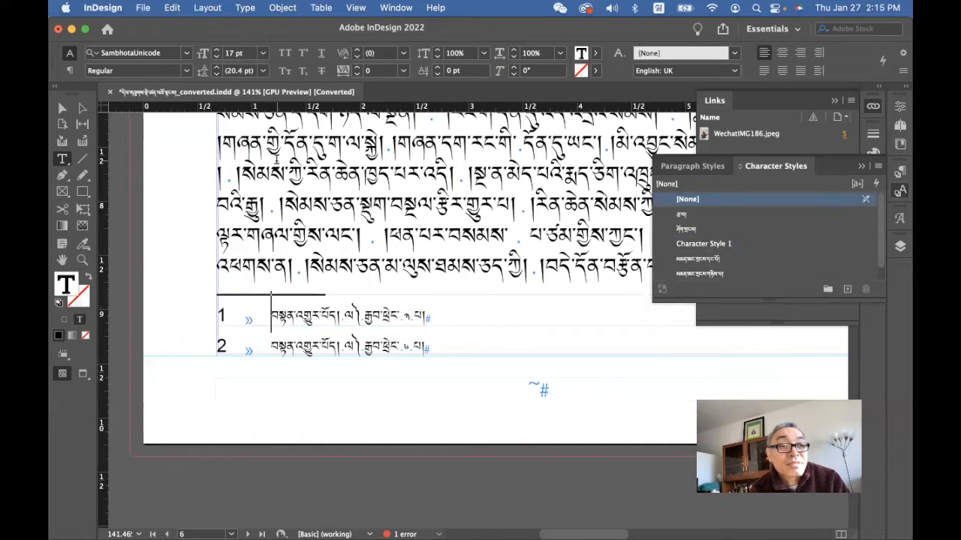
pyautogui.click(246, 11)
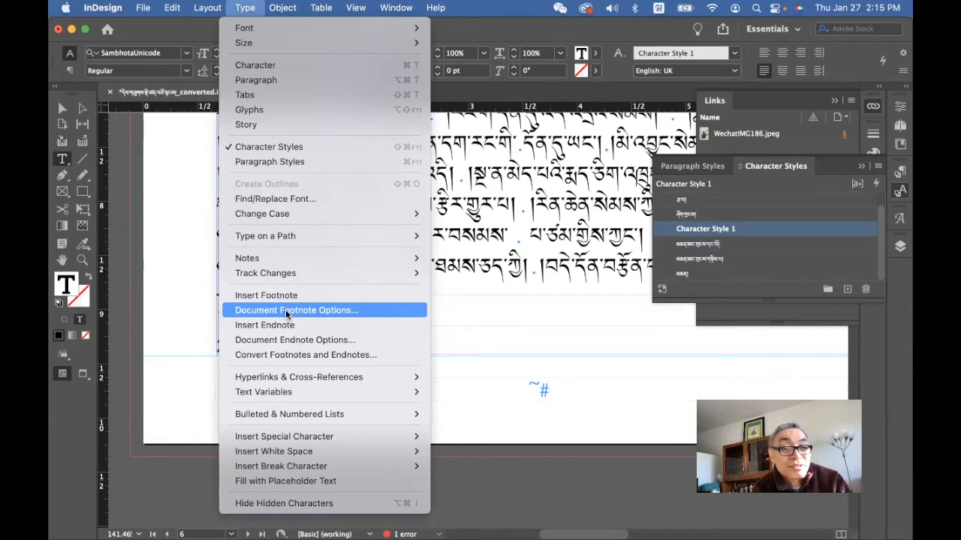
pyautogui.click(292, 310)
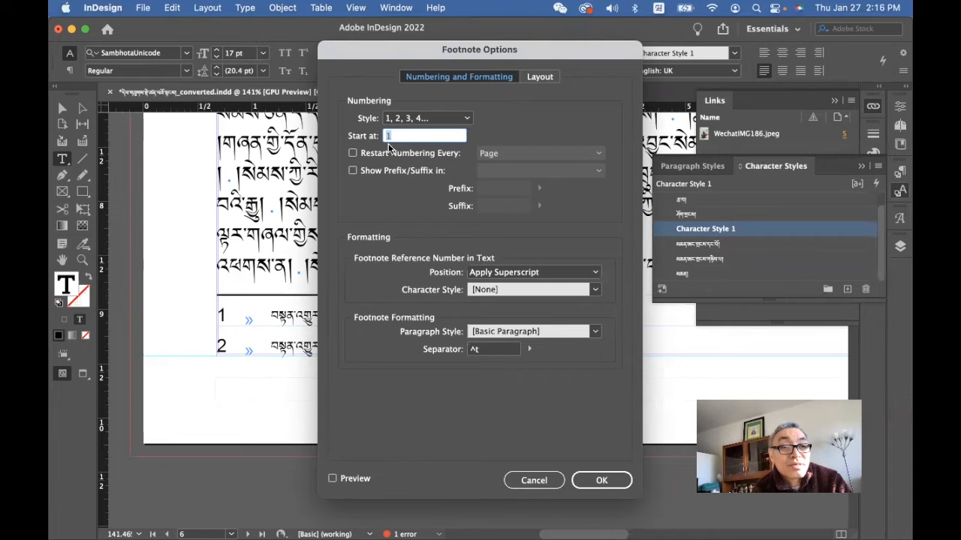
pyautogui.click(466, 118)
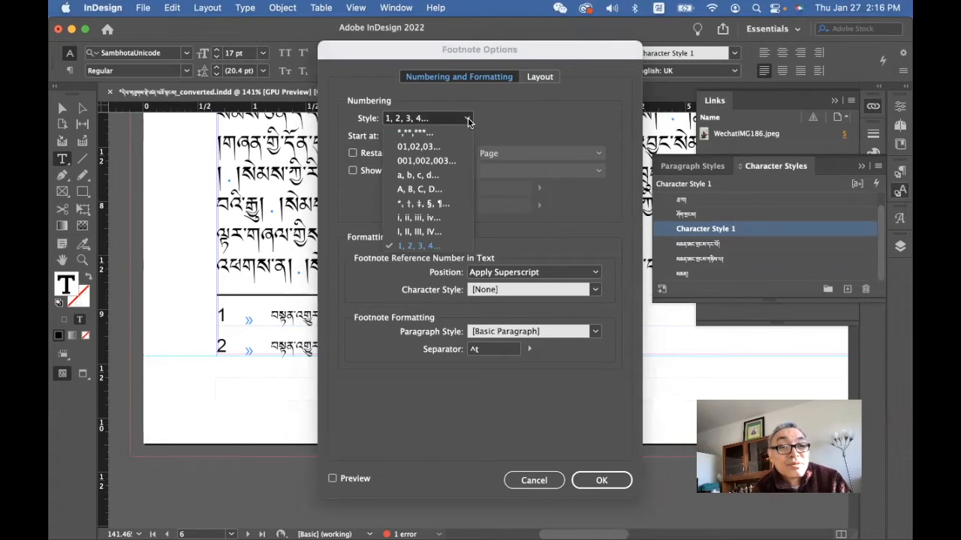
pyautogui.click(420, 134)
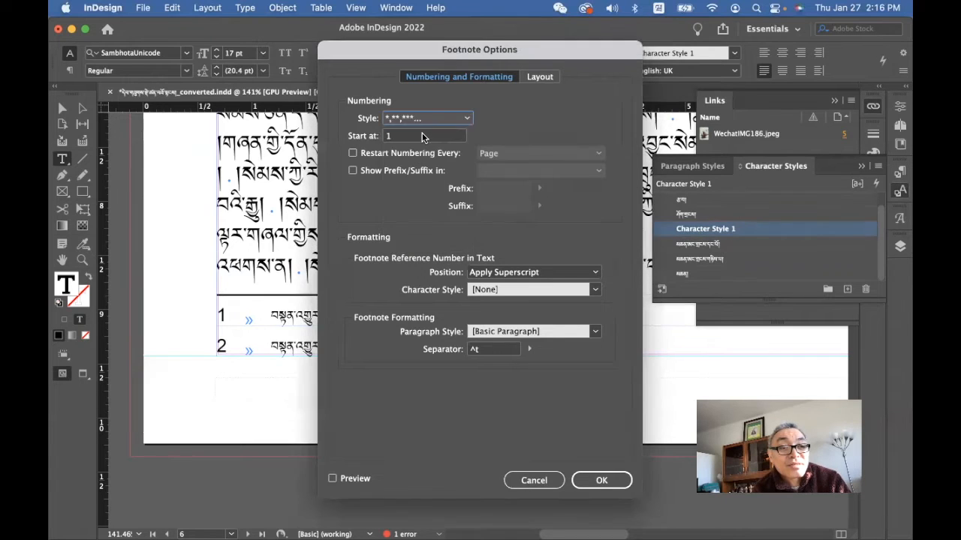
pyautogui.click(332, 478)
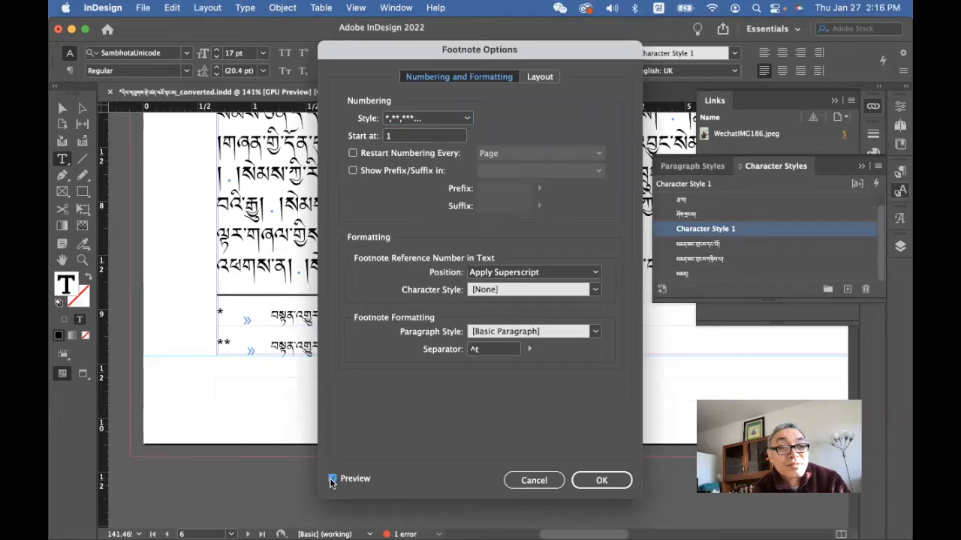
# Try the 01,02,03... footnote numbering style, then set the numbering style to 001,002,003..
pyautogui.click(467, 118)
pyautogui.click(433, 147)
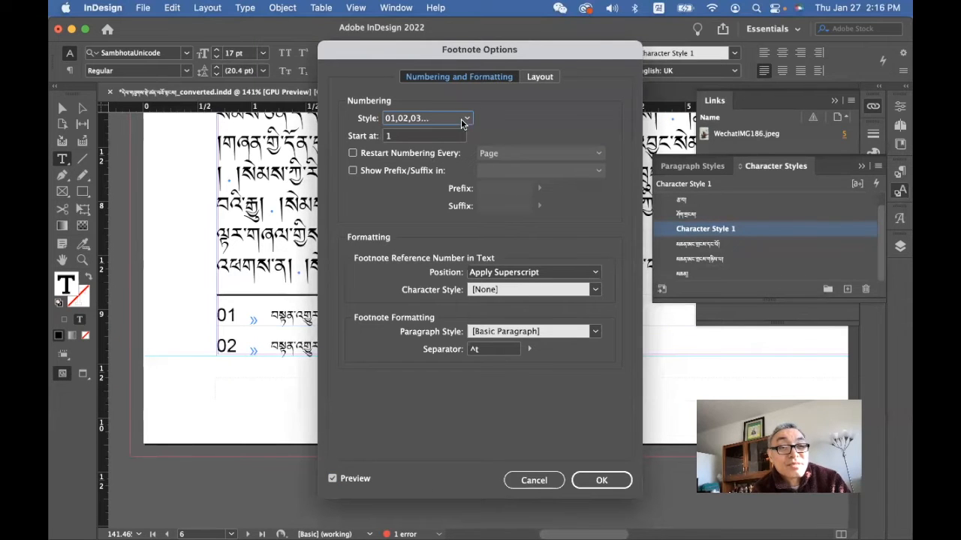
pyautogui.click(464, 120)
pyautogui.click(447, 158)
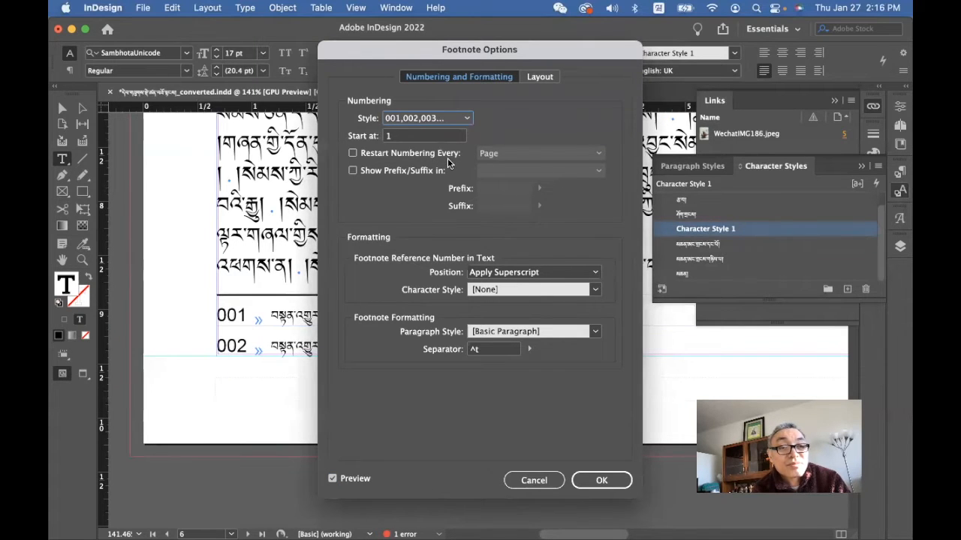
# Try the a, b, c, d... and A, B, C, D... footnote numbering styles
pyautogui.click(466, 118)
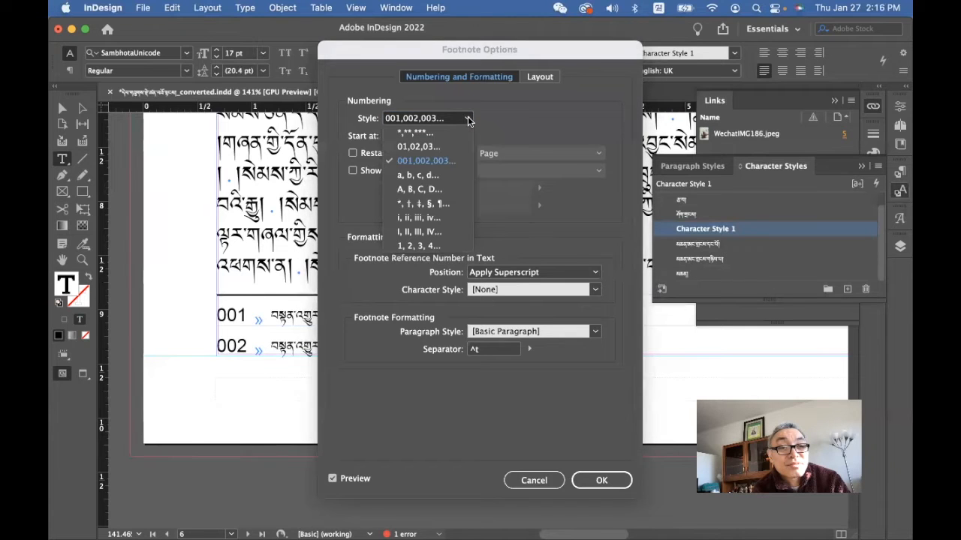
pyautogui.click(432, 174)
pyautogui.click(464, 118)
pyautogui.click(417, 189)
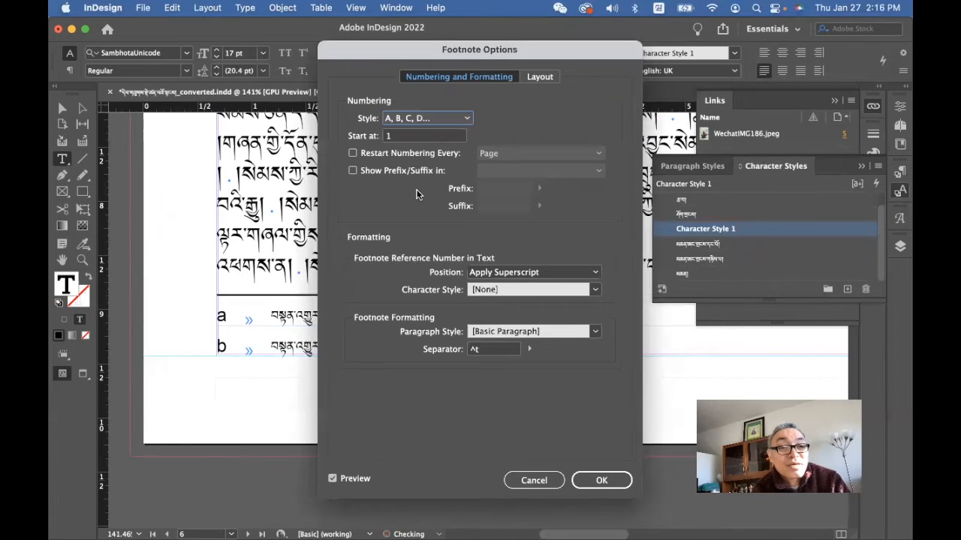
# Try the i, ii, iii, iv... footnote numbering style, then set the numbering style to 1, 2, 3, 4..
pyautogui.click(465, 119)
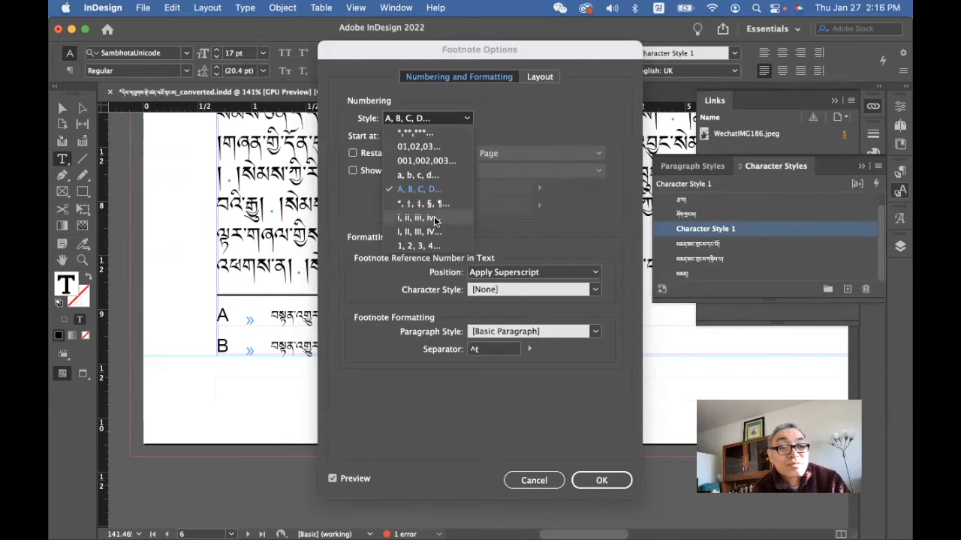
pyautogui.click(435, 219)
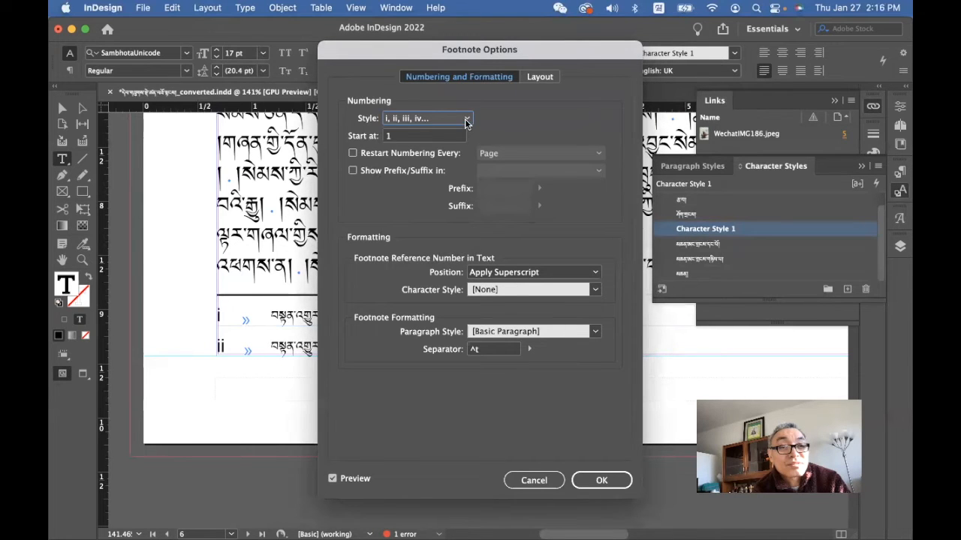
pyautogui.click(465, 118)
pyautogui.click(430, 248)
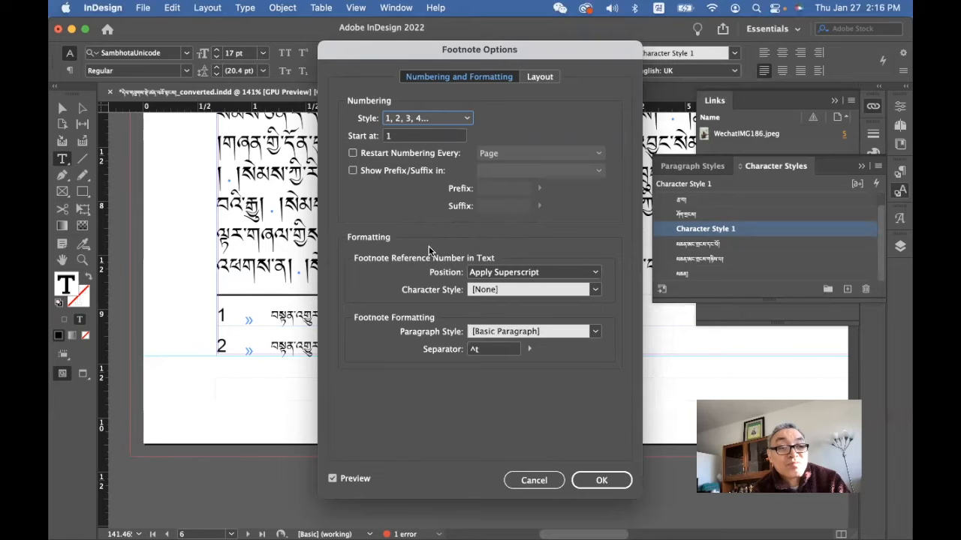
# Try restarting the footnote numbering every section, then turn the restart option off
pyautogui.click(352, 153)
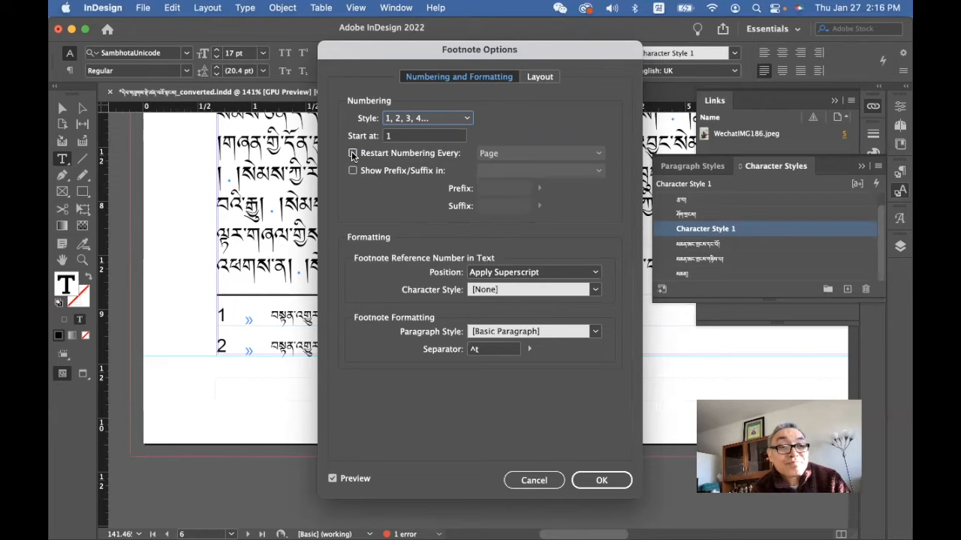
pyautogui.click(599, 154)
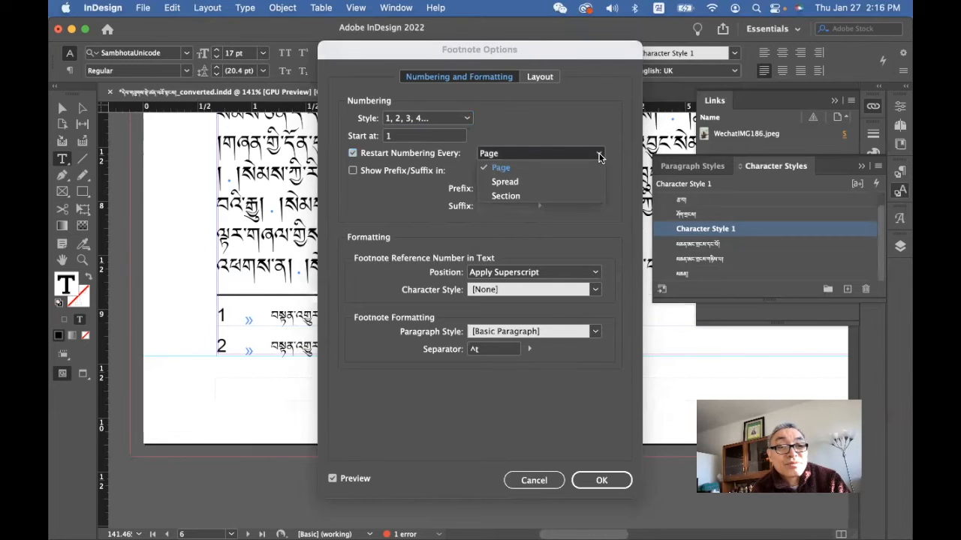
pyautogui.click(506, 197)
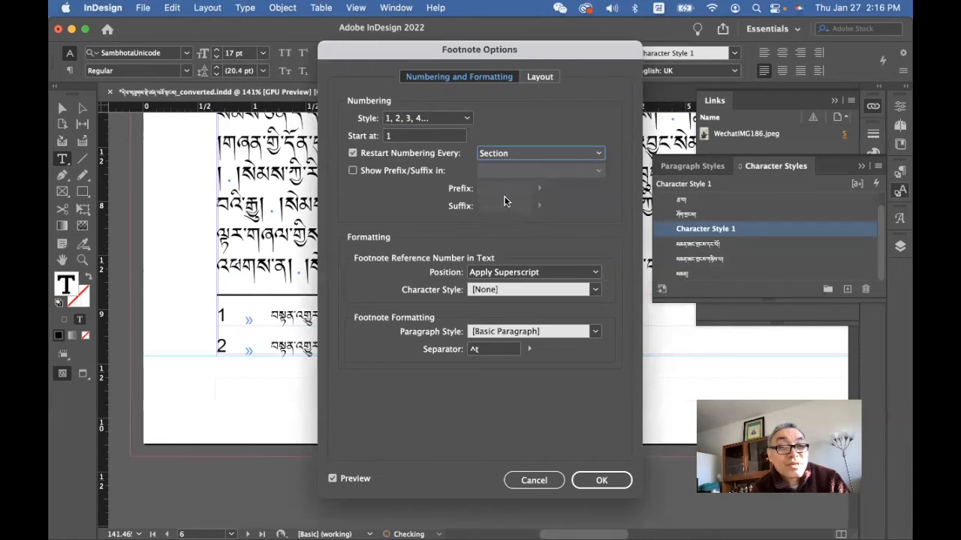
pyautogui.click(599, 153)
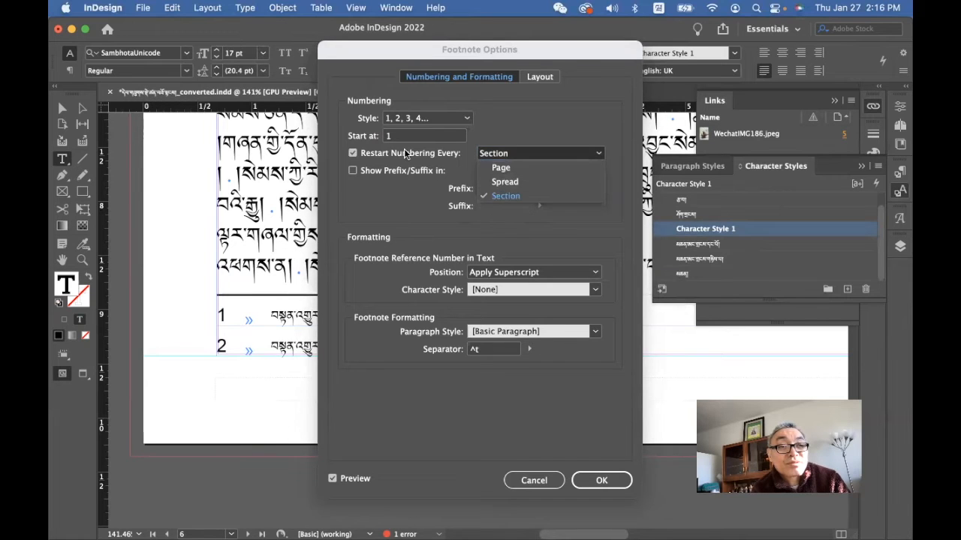
pyautogui.click(353, 153)
pyautogui.click(352, 153)
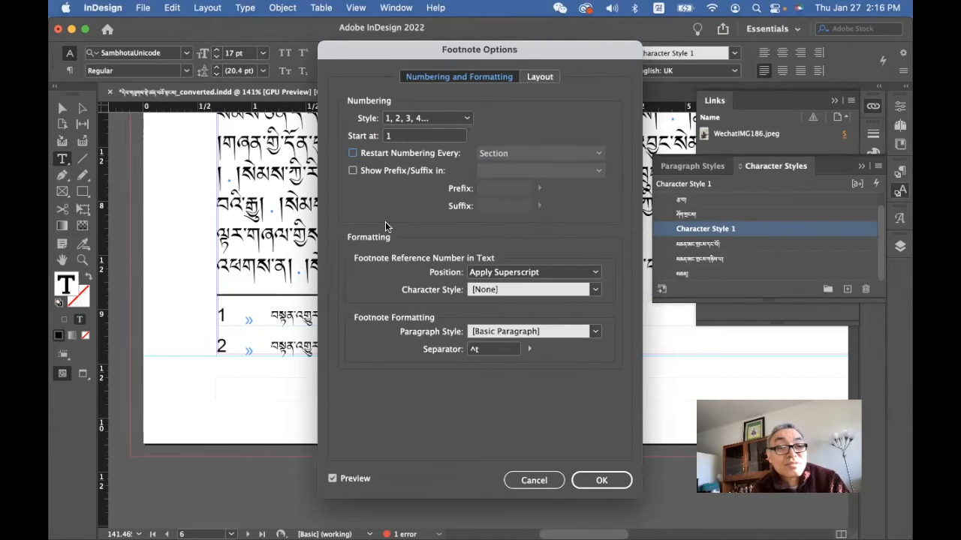
# Turn on restarting of the footnote numbering and set it to restart every section
pyautogui.click(353, 152)
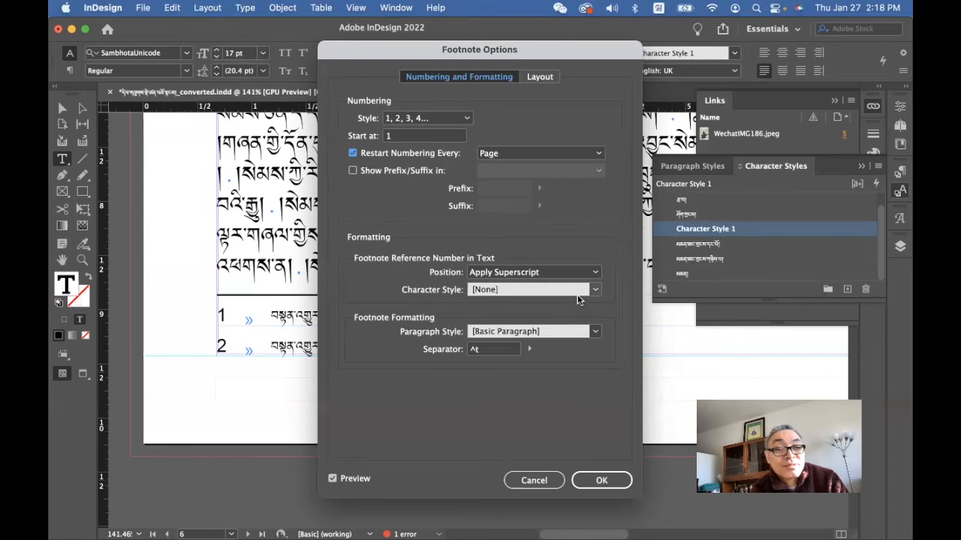
pyautogui.click(530, 153)
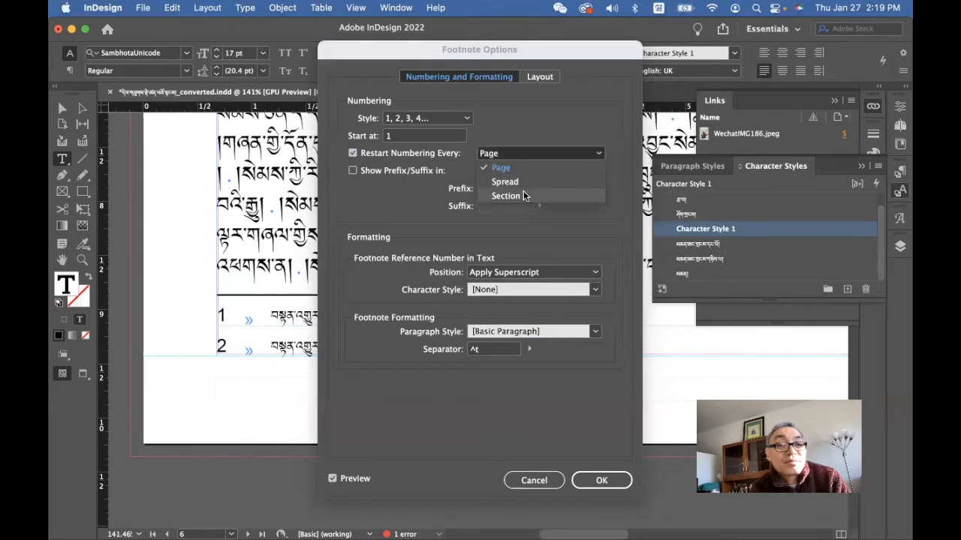
pyautogui.click(524, 195)
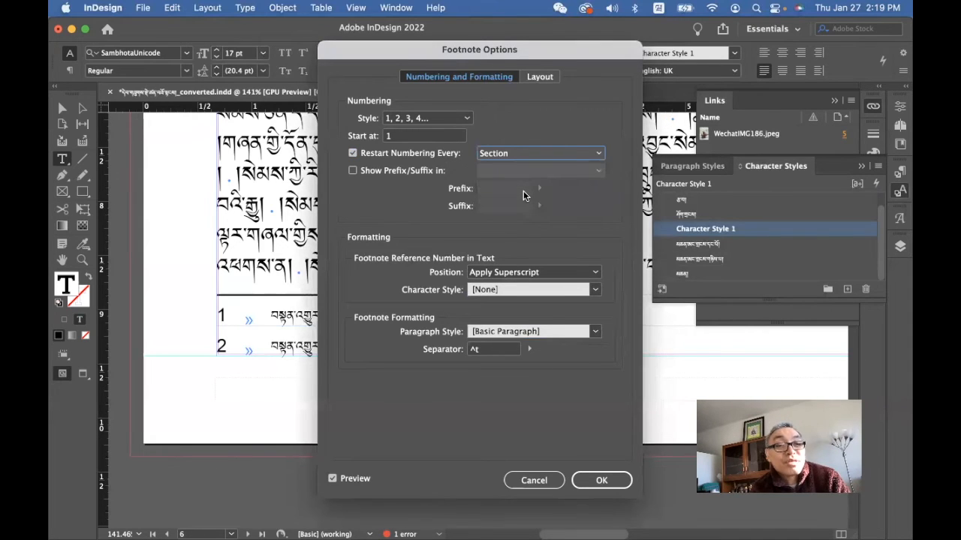